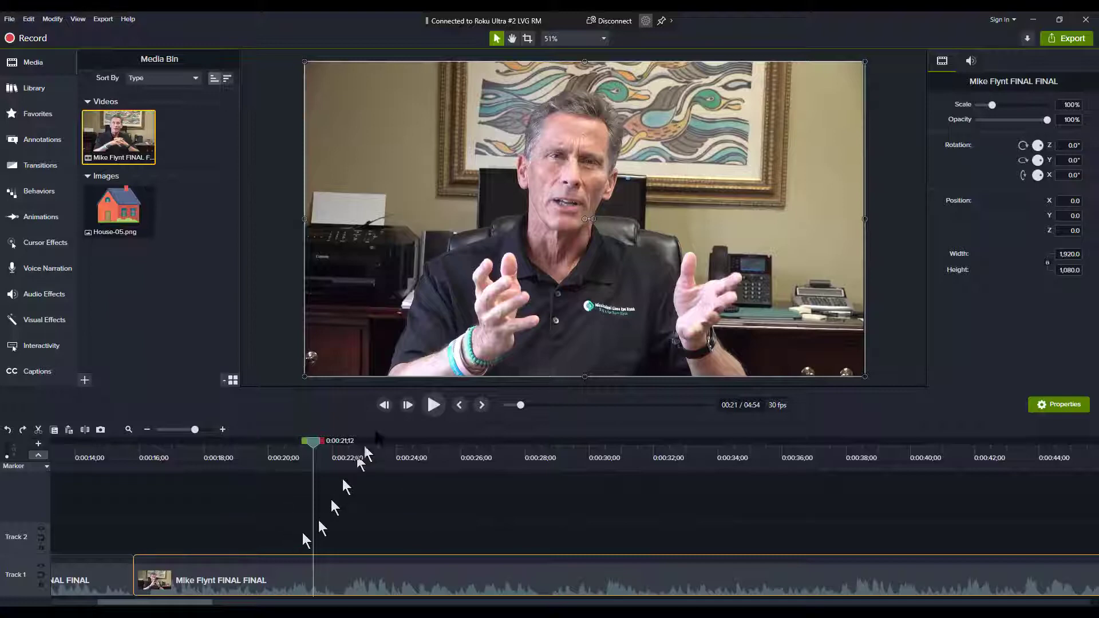
# Find the pause in the interview clip on Track 1 frame by frame and split the clip at 0:00:22;01.
pyautogui.click(433, 405)
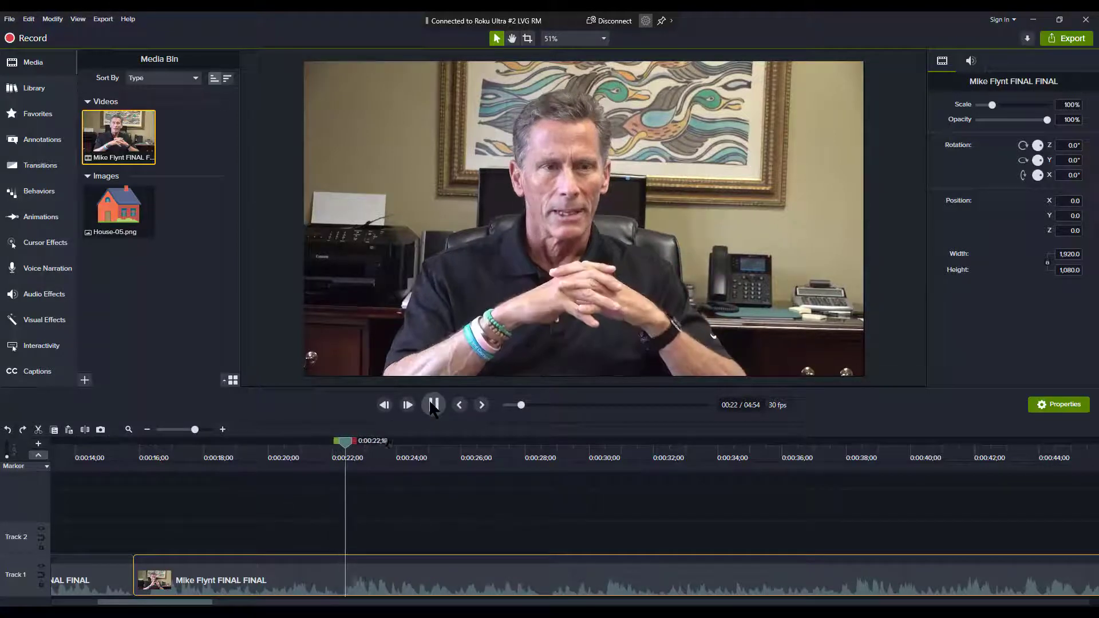
pyautogui.press('space')
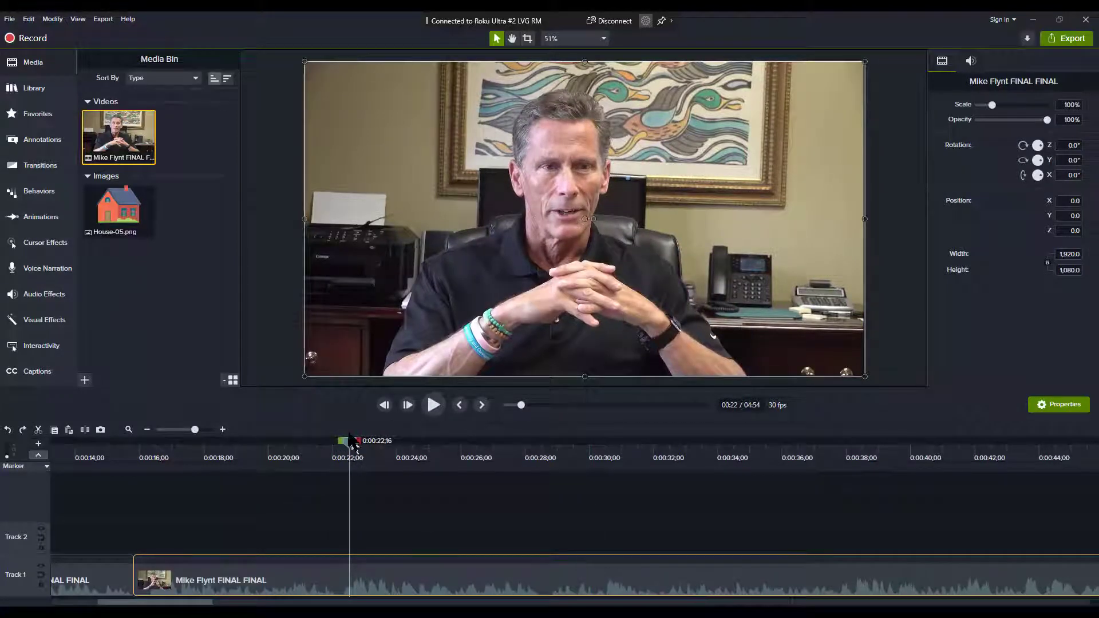
pyautogui.moveTo(352, 450); pyautogui.dragTo(337, 485)
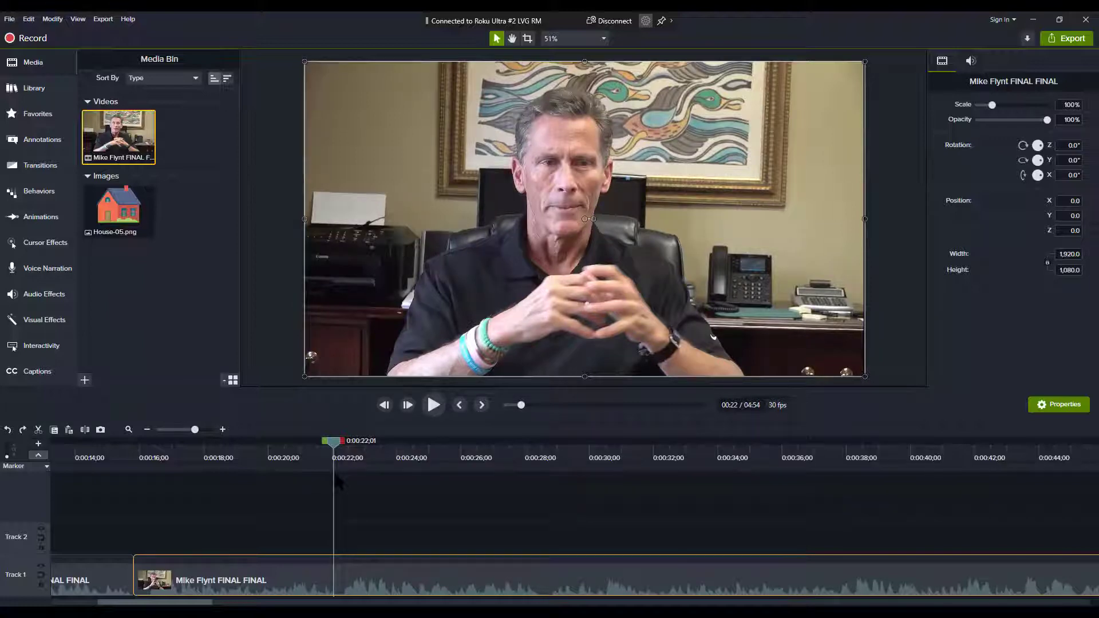
pyautogui.press(',')
pyautogui.press(',')
pyautogui.press(',')
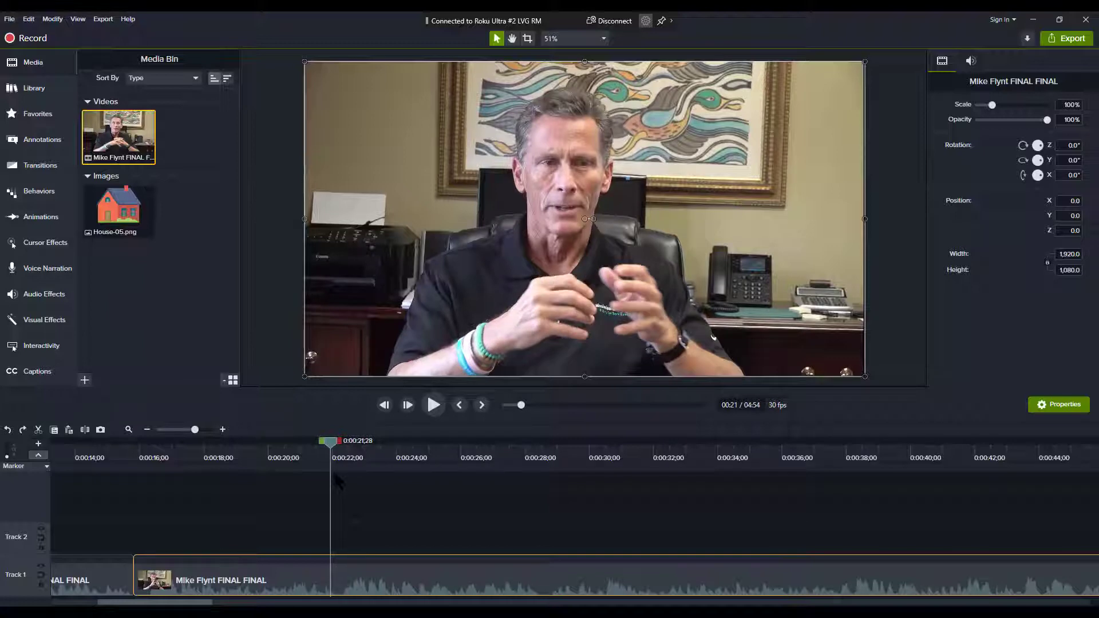
pyautogui.press('.')
pyautogui.press('.')
pyautogui.press('.')
pyautogui.press('.')
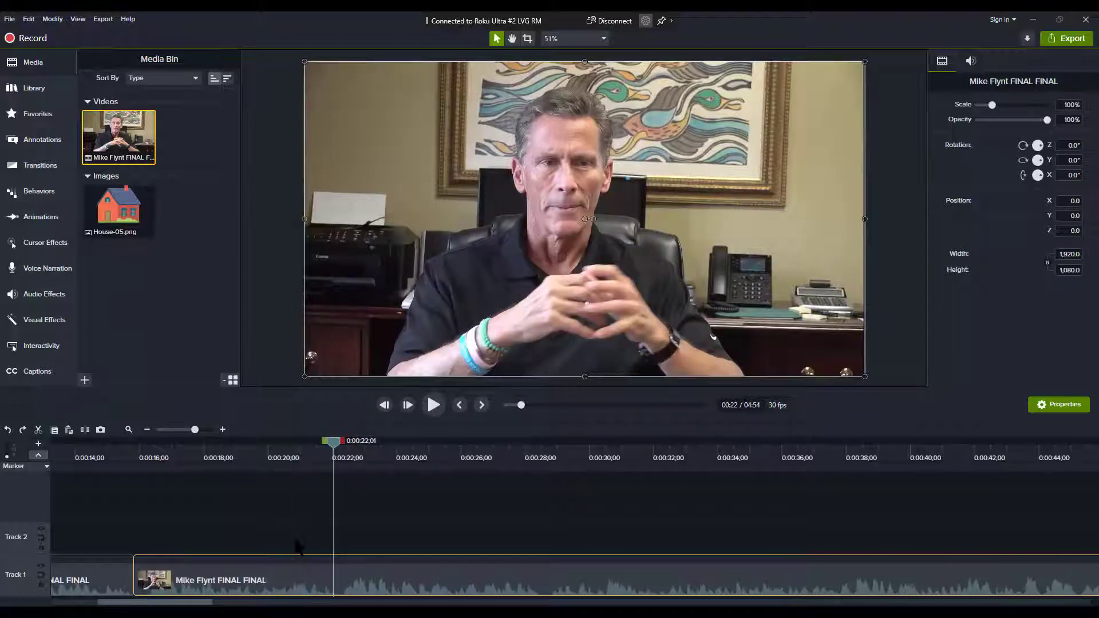
pyautogui.click(85, 430)
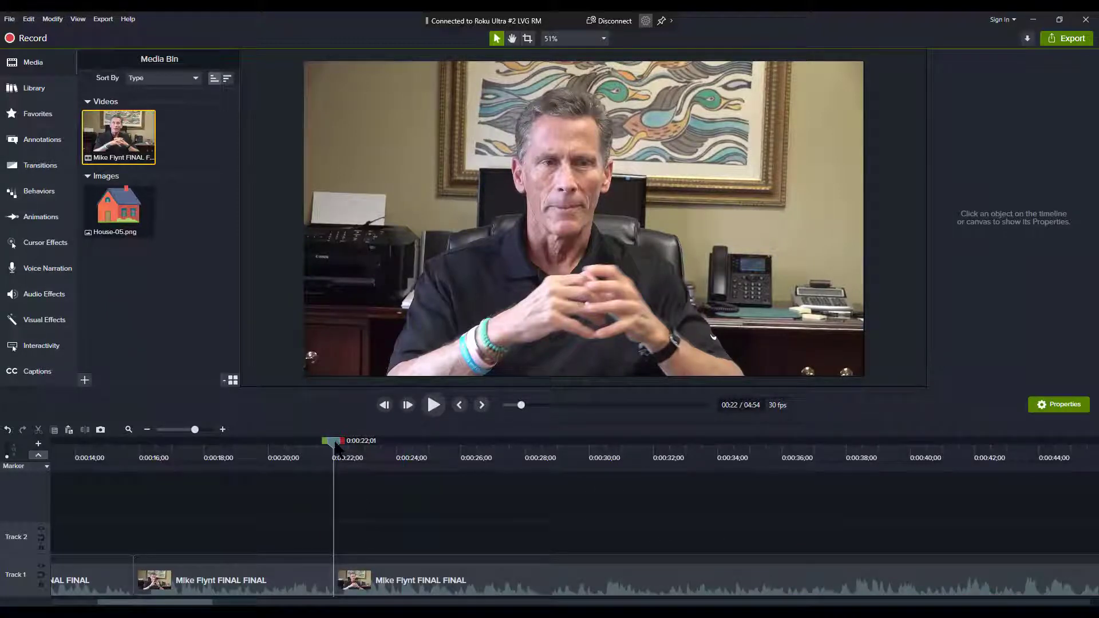
# Split the remaining interview clip on Track 1 at 0:00:28;20 to isolate a middle segment.
pyautogui.moveTo(334, 452); pyautogui.dragTo(546, 461)
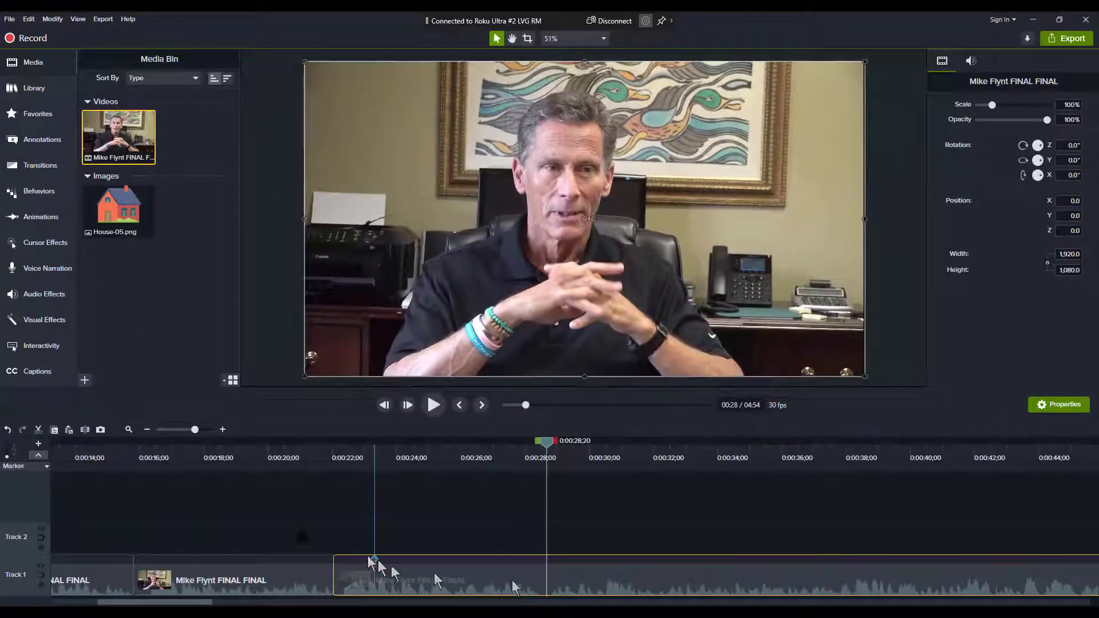
pyautogui.click(84, 431)
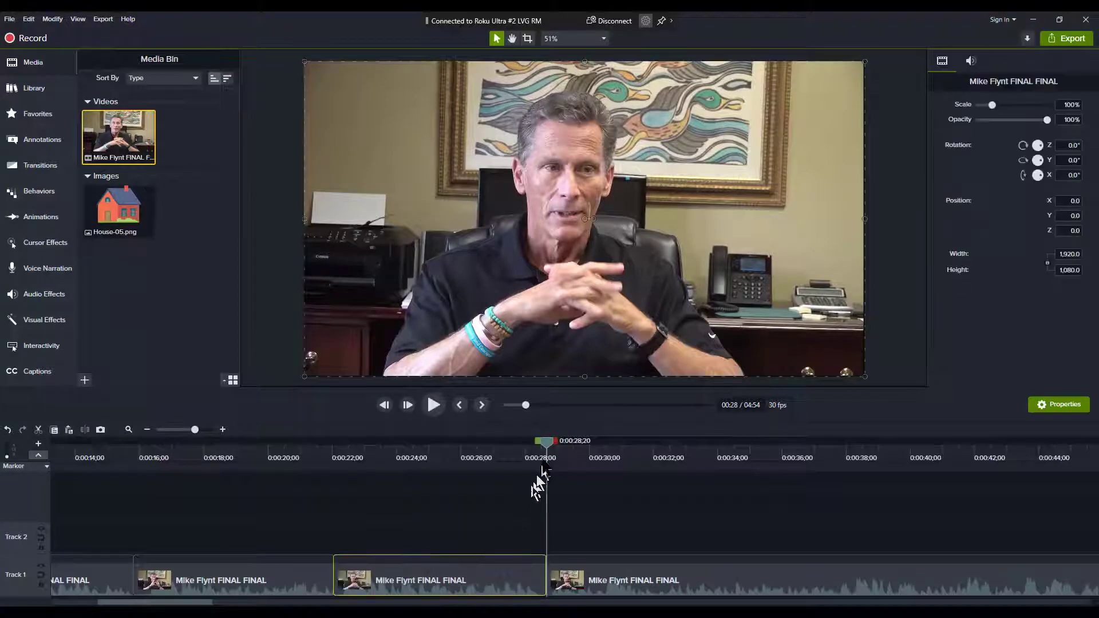
# Scrub through the middle segment and across its starting cut, ending with the playhead at 0:00:21;17 in the preceding segment.
pyautogui.moveTo(547, 457); pyautogui.dragTo(403, 463)
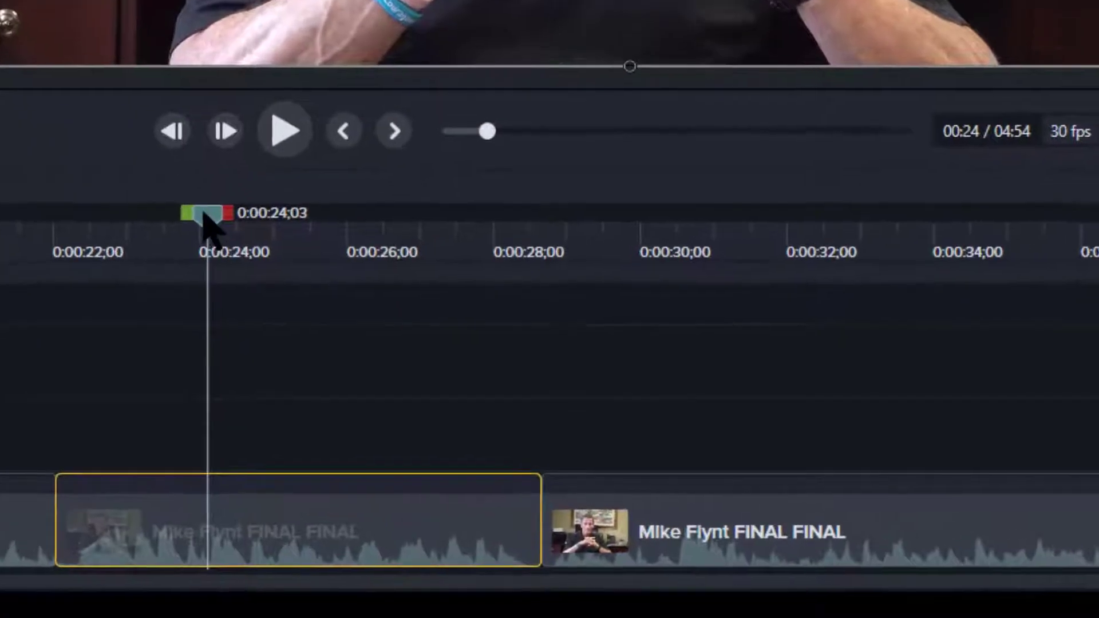
pyautogui.moveTo(284, 321); pyautogui.dragTo(140, 323)
pyautogui.moveTo(5, 229); pyautogui.dragTo(170, 258)
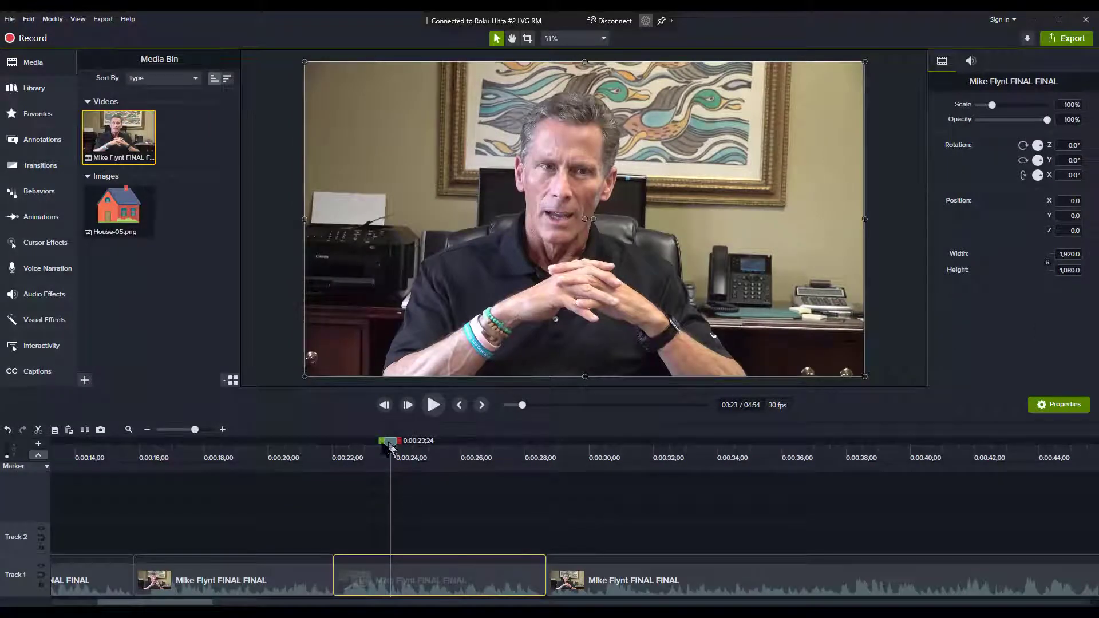
pyautogui.moveTo(389, 450); pyautogui.dragTo(353, 469)
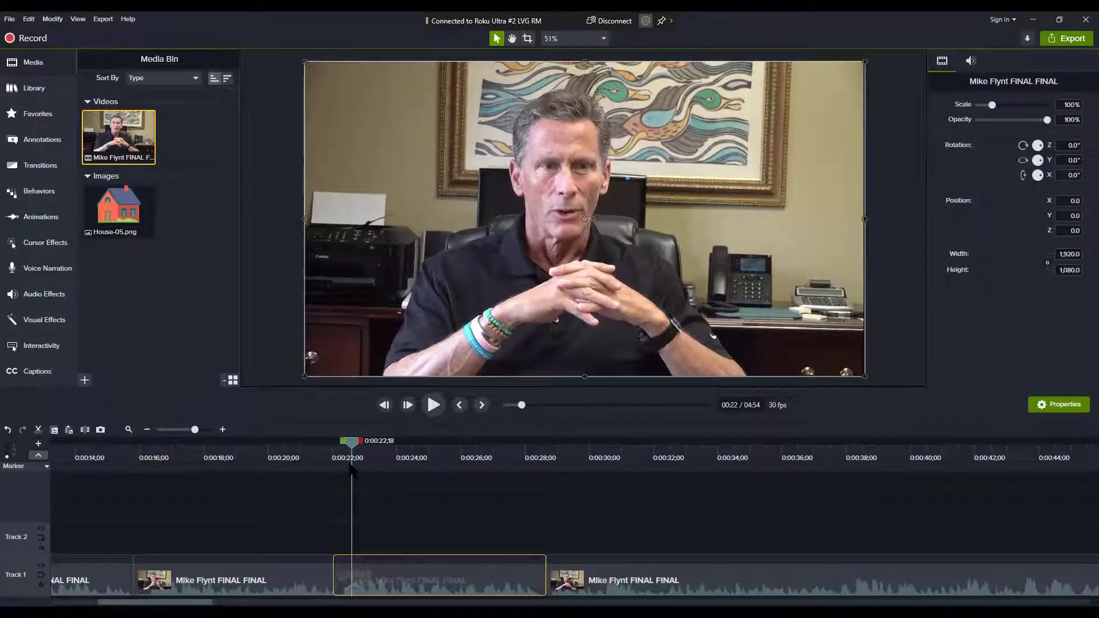
pyautogui.moveTo(353, 471); pyautogui.dragTo(318, 463)
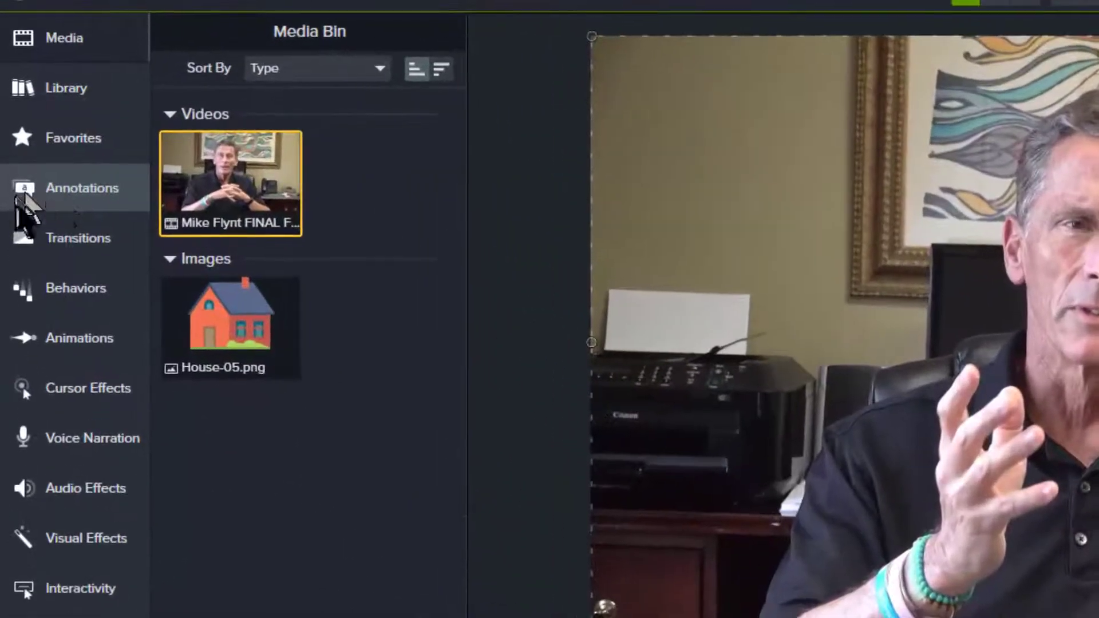
# Add a white rectangle from the basic shapes annotations and shape it into a narrow bar over the speaker's eyes.
pyautogui.click(36, 141)
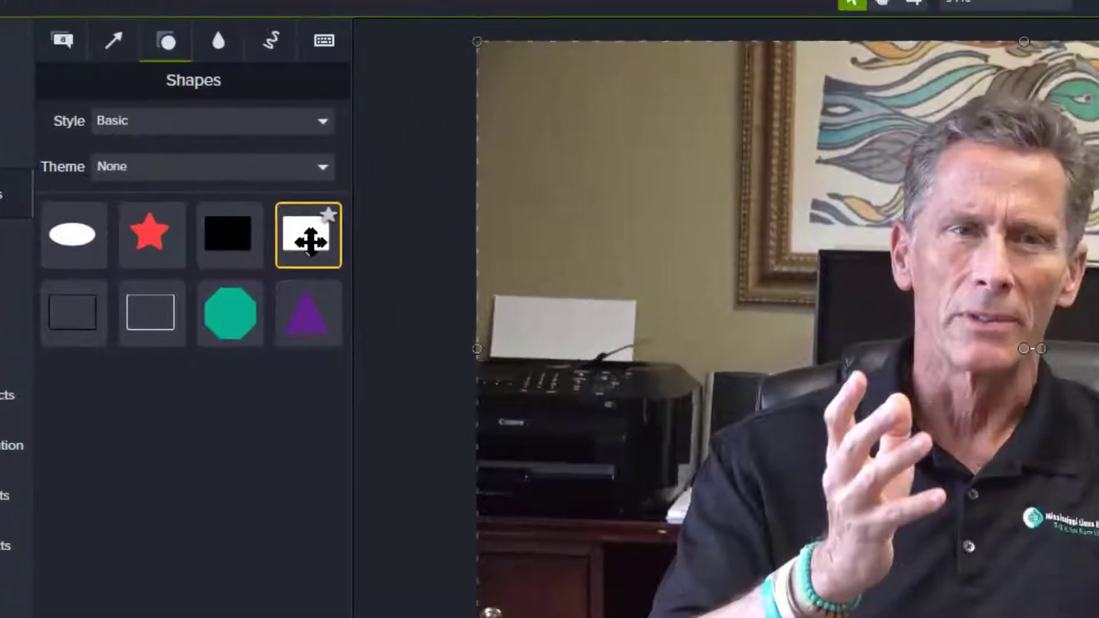
pyautogui.moveTo(426, 232); pyautogui.dragTo(1007, 292)
pyautogui.moveTo(646, 305)
pyautogui.mouseDown()
pyautogui.moveTo(653, 296)
pyautogui.moveTo(637, 292)
pyautogui.mouseUp()
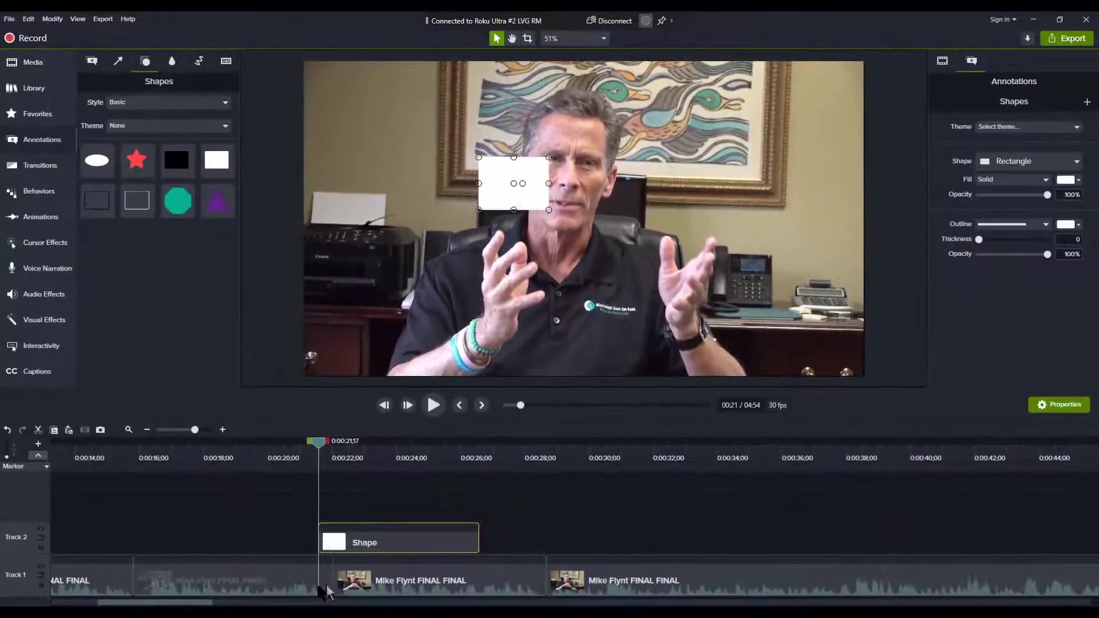
pyautogui.click(292, 587)
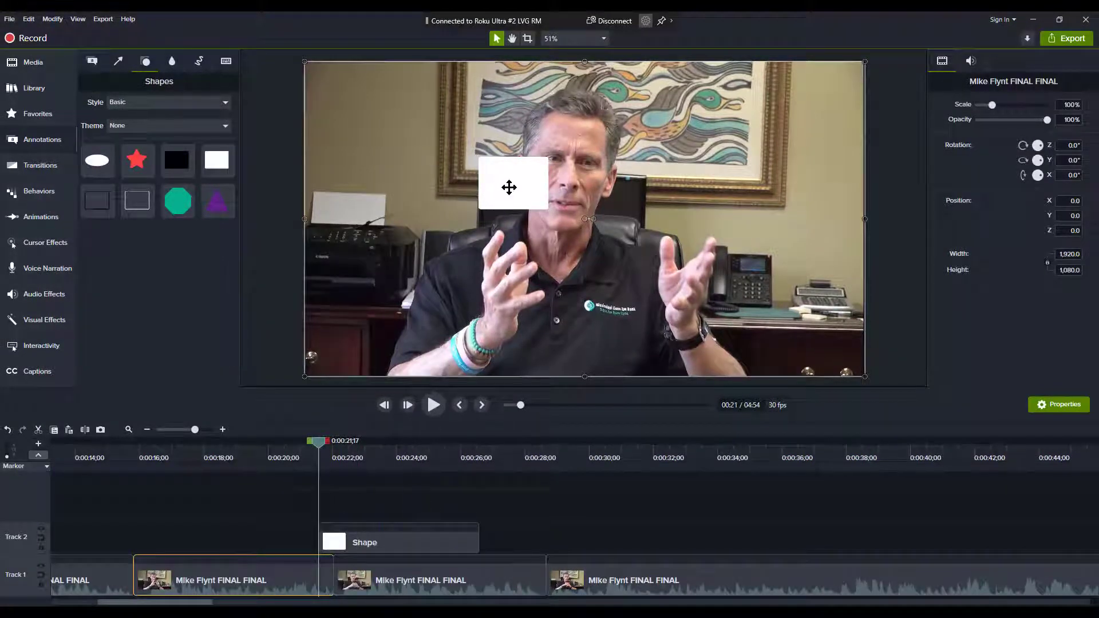
pyautogui.moveTo(502, 198)
pyautogui.mouseDown()
pyautogui.moveTo(543, 204)
pyautogui.moveTo(574, 187)
pyautogui.moveTo(576, 166)
pyautogui.mouseUp()
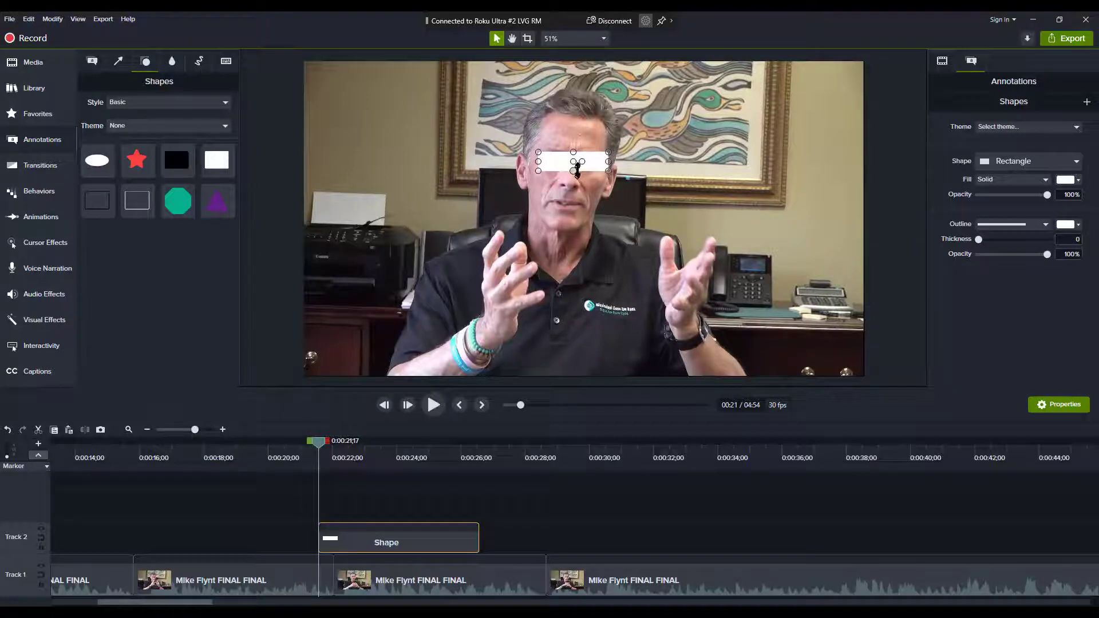
pyautogui.moveTo(566, 162)
pyautogui.mouseDown()
pyautogui.moveTo(562, 172)
pyautogui.moveTo(570, 168)
pyautogui.mouseUp()
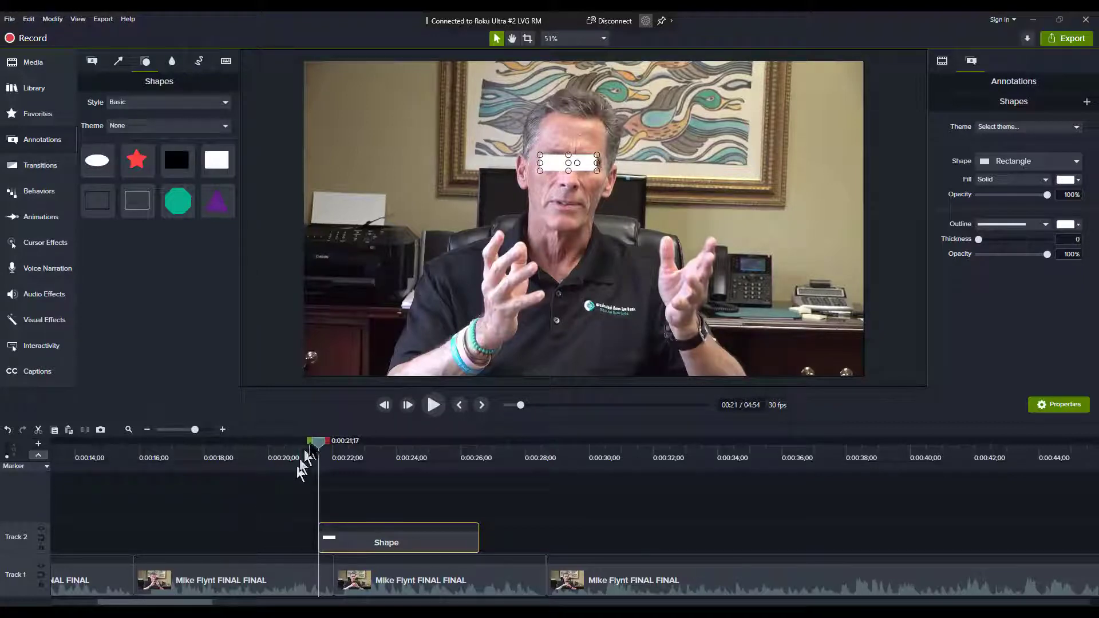
# Hide Track 2 and scale the middle segment on Track 1 to about 170.7%, checking the framing at 0:00:23;02.
pyautogui.moveTo(319, 447); pyautogui.dragTo(367, 452)
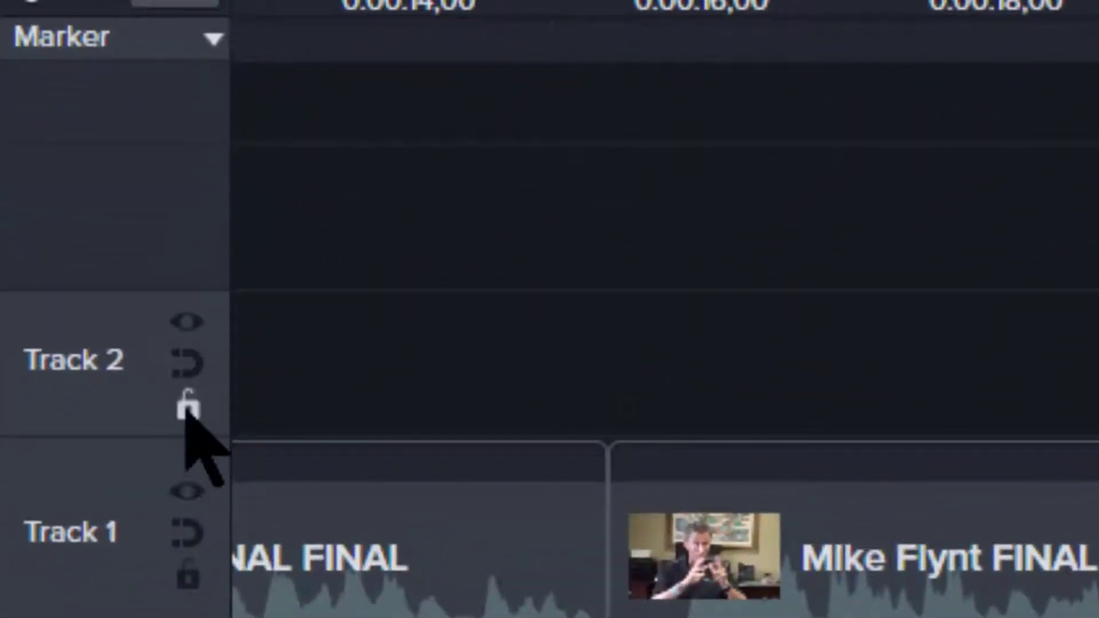
pyautogui.click(188, 325)
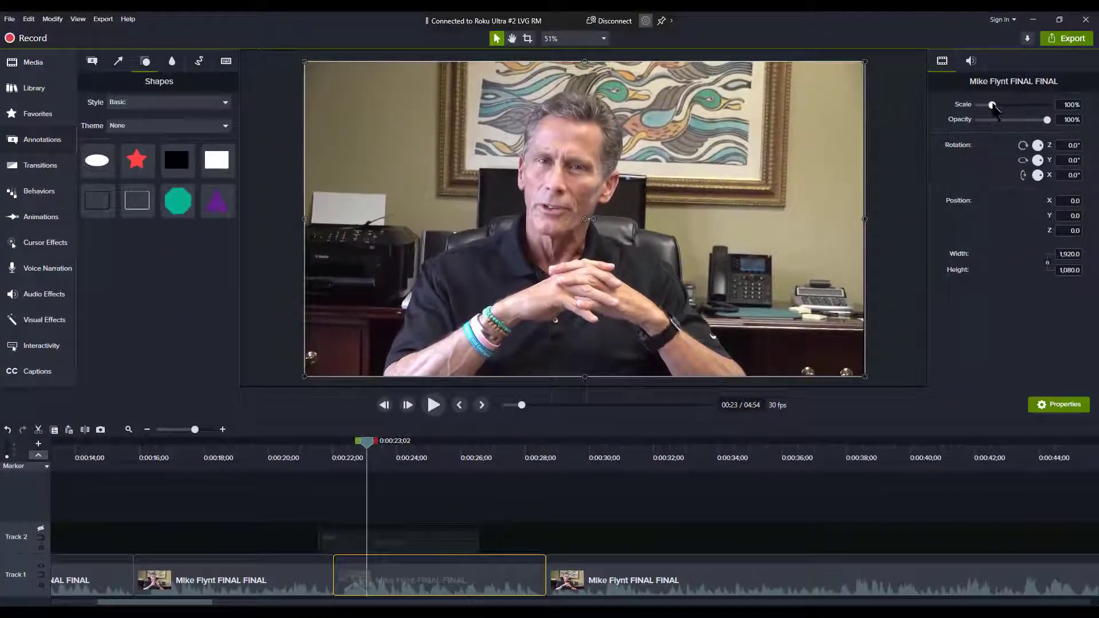
pyautogui.moveTo(992, 107); pyautogui.dragTo(1009, 109)
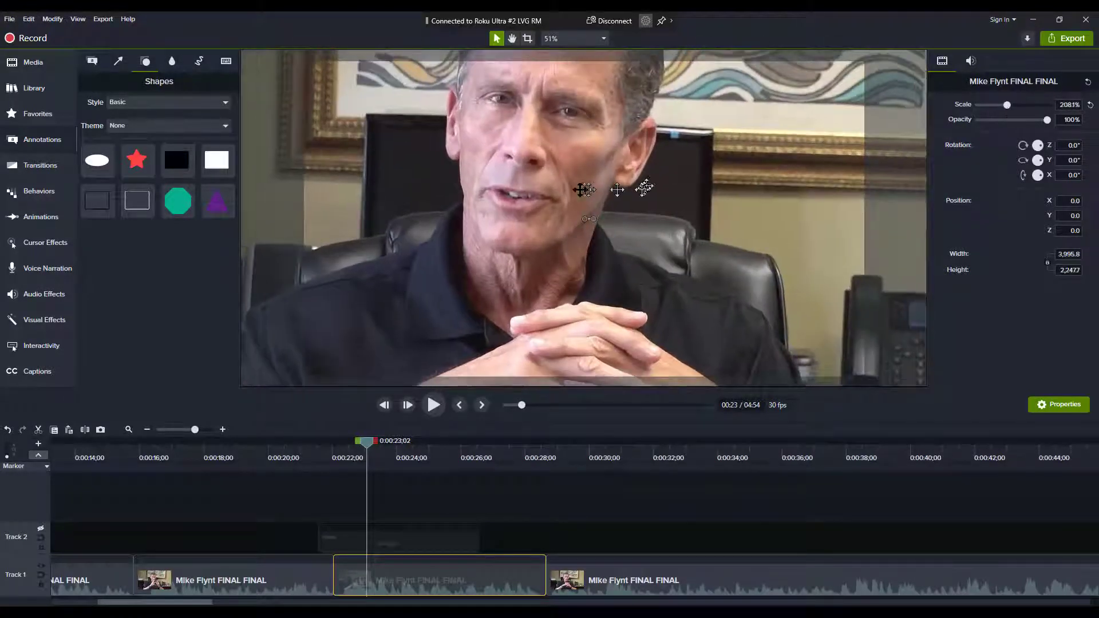
pyautogui.moveTo(498, 164); pyautogui.dragTo(505, 271)
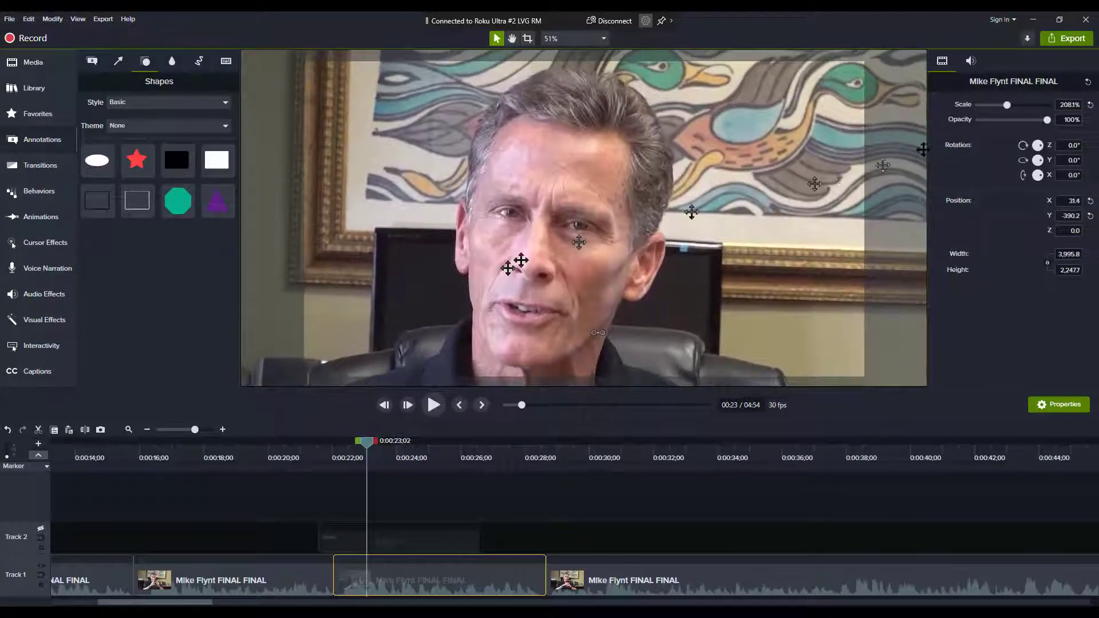
pyautogui.moveTo(1006, 105); pyautogui.dragTo(1001, 106)
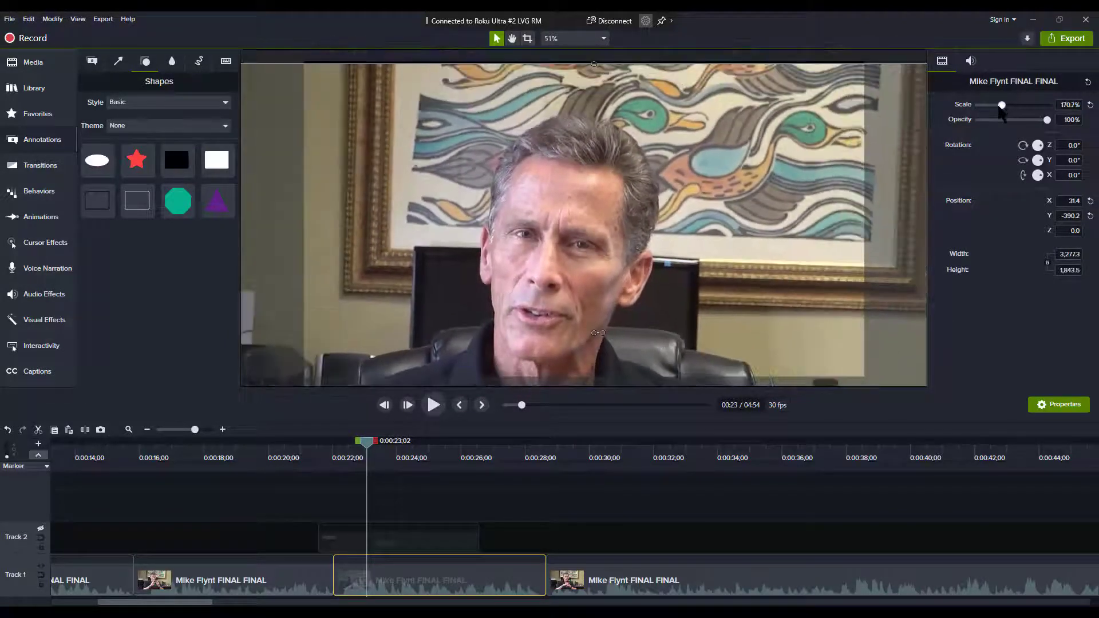
# Align the speaker's eyes in the middle segment with the white bar, at about X 64.7 and Y -135.3, and hide Track 2.
pyautogui.moveTo(677, 209); pyautogui.dragTo(679, 170)
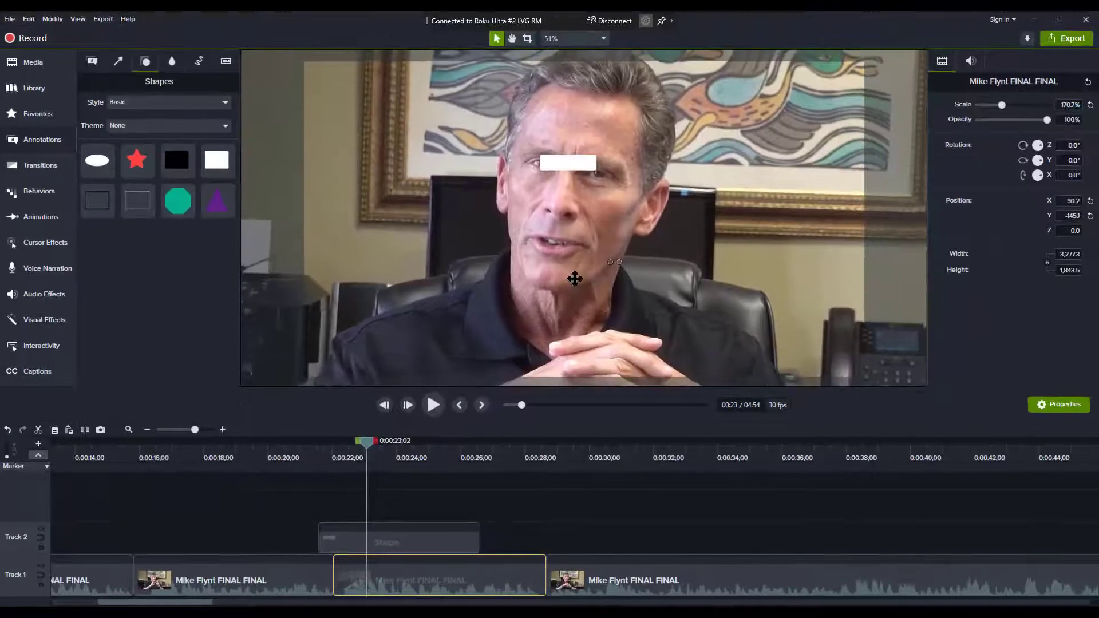
pyautogui.moveTo(574, 279); pyautogui.dragTo(568, 276)
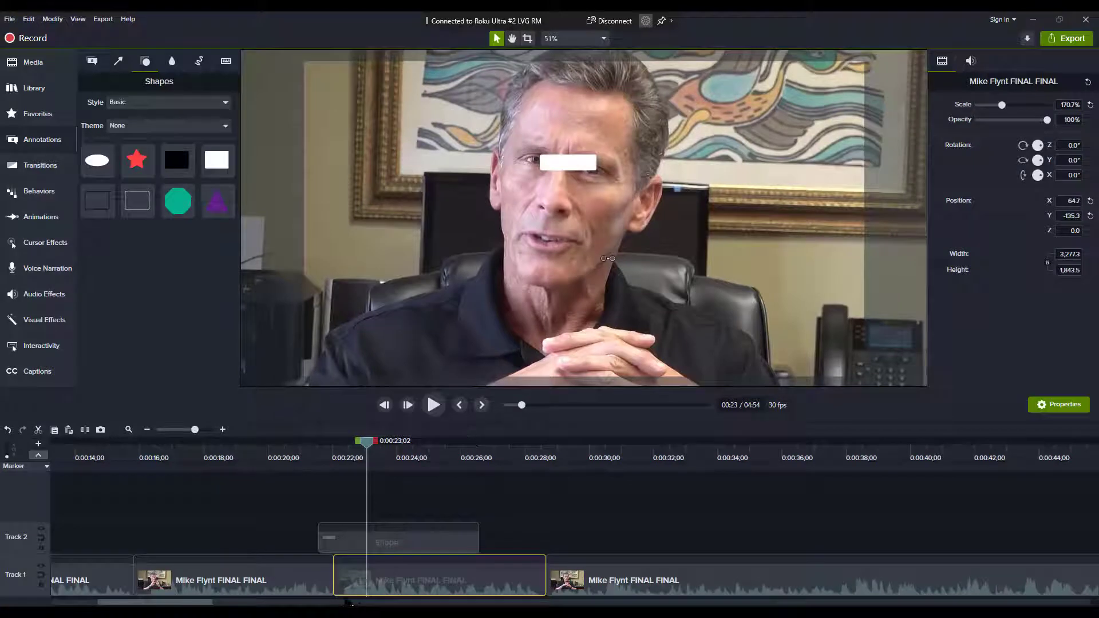
pyautogui.click(40, 530)
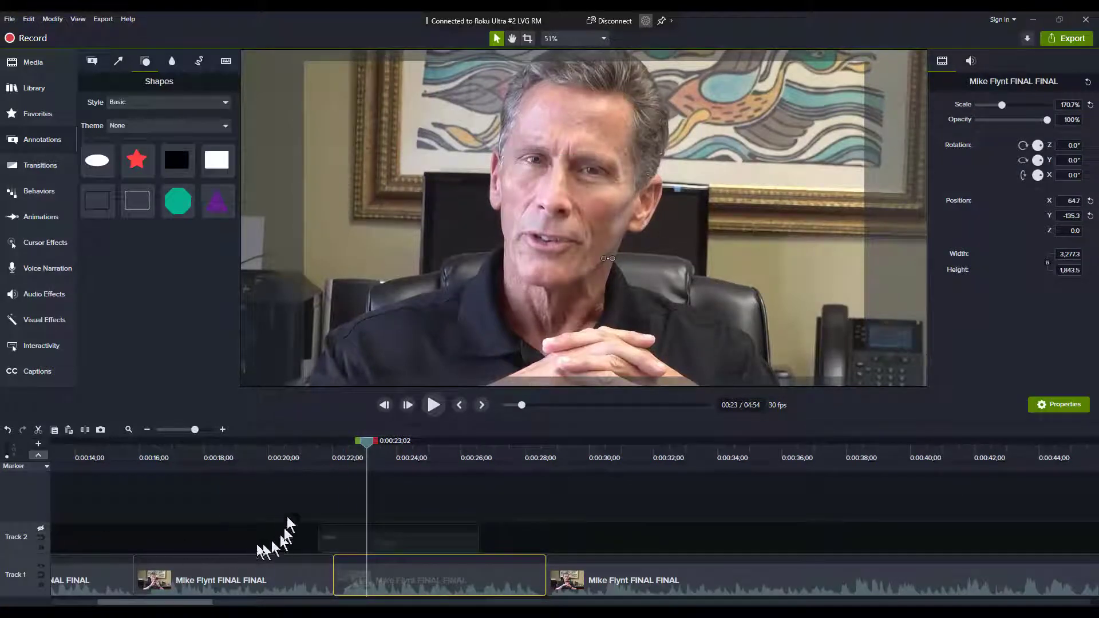
# Play back the timeline from before the middle segment until past its end to review the zoomed cut.
pyautogui.click(300, 452)
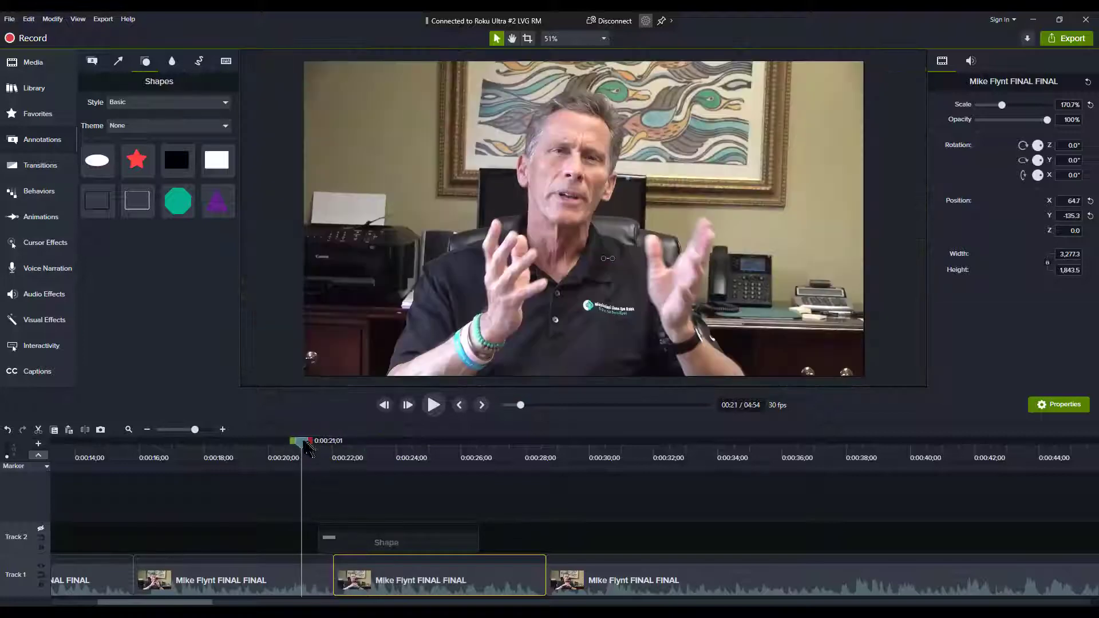
pyautogui.moveTo(301, 449); pyautogui.dragTo(287, 491)
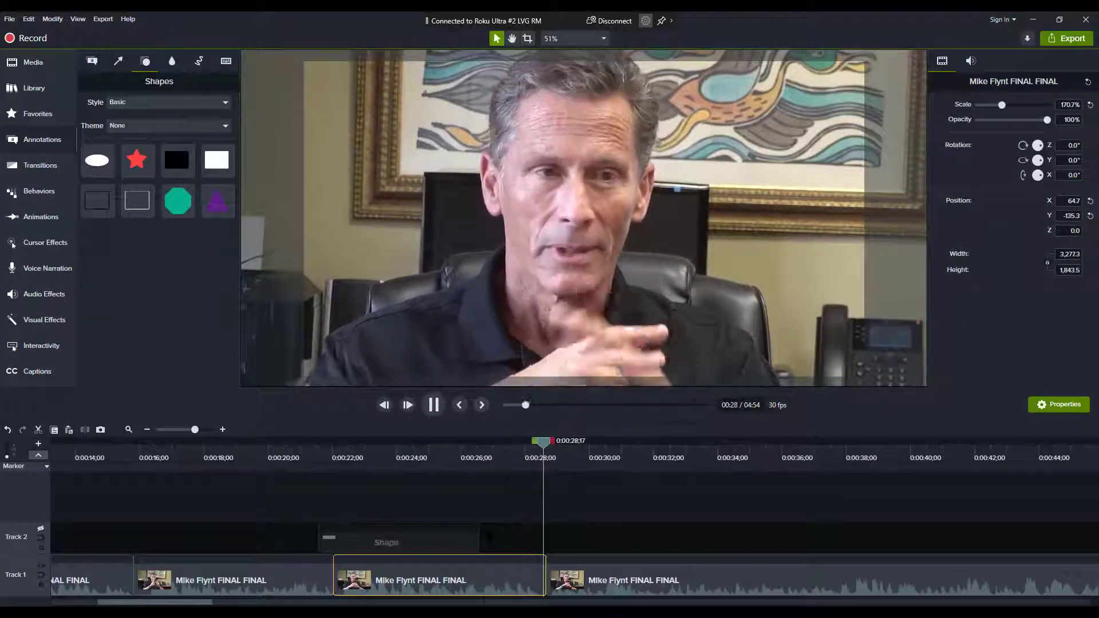
pyautogui.press('space')
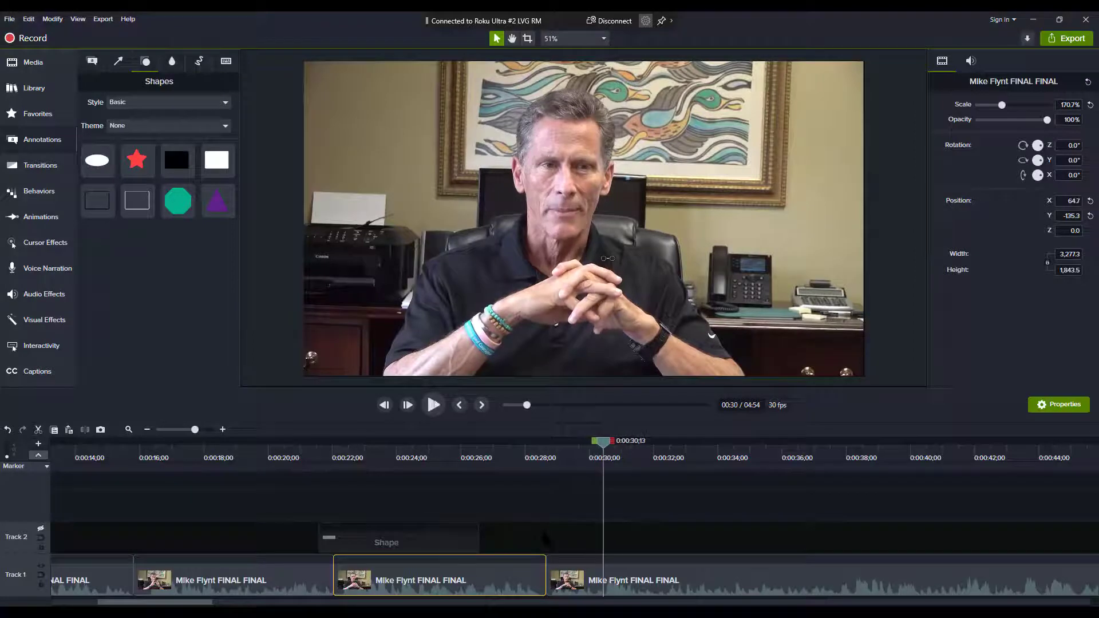